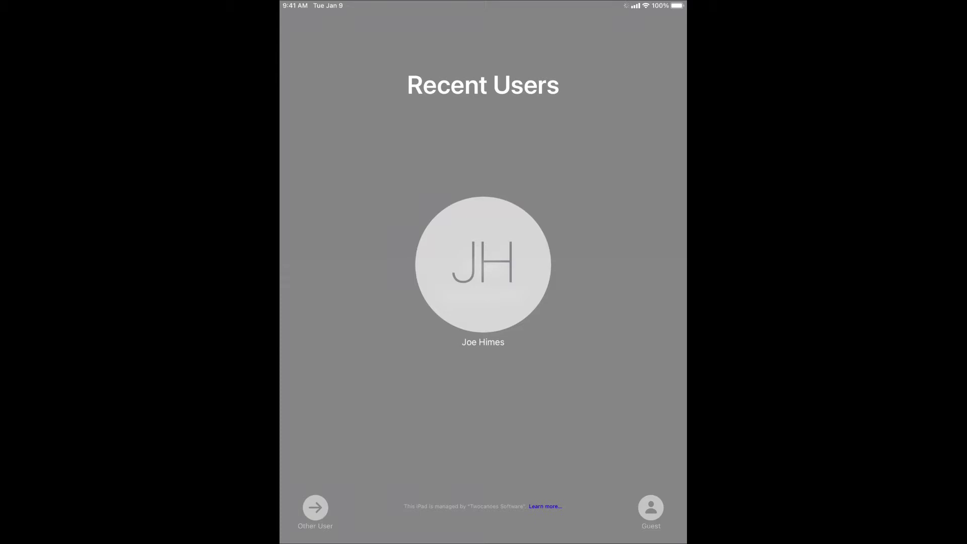
Step: Start a Guest session on the shared iPad and show the second page of apps
click(649, 508)
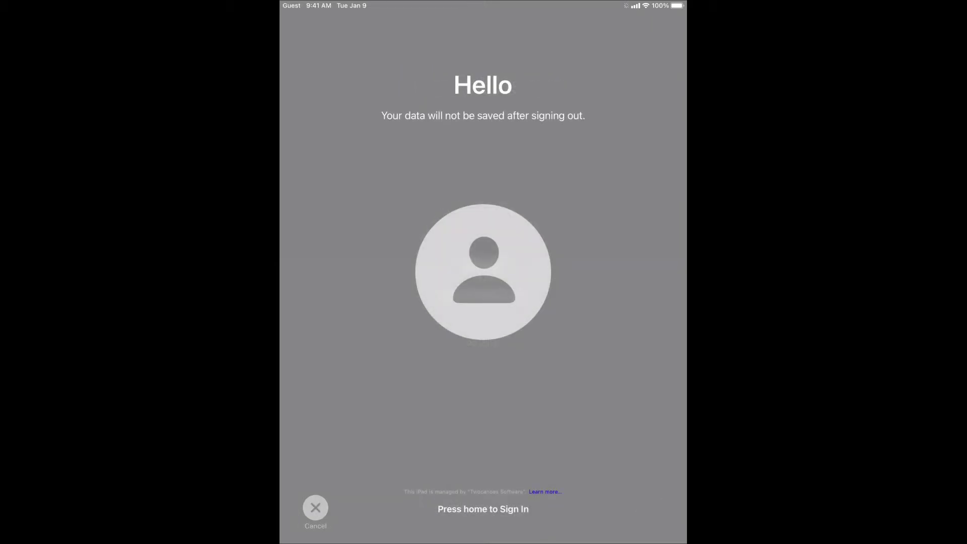
key(Home)
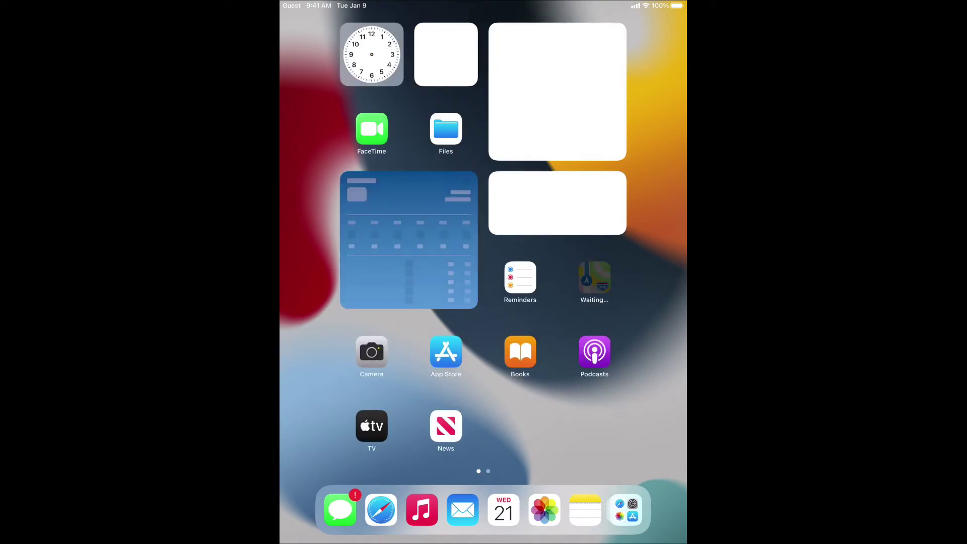
key(Right)
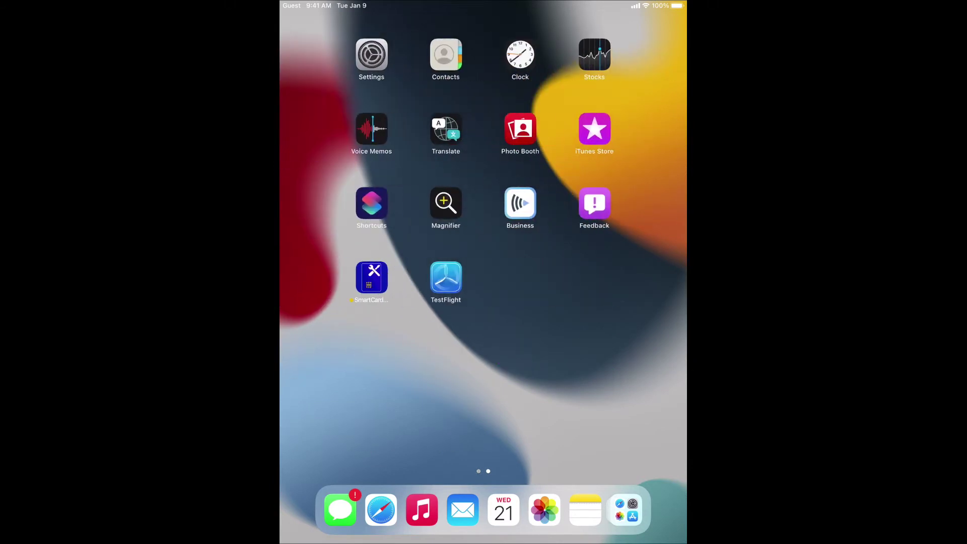
Step: Launch Smart Card Utility, skip the notifications and trial prompts, and choose Feitian Reader with Bluetooth allowed
click(371, 277)
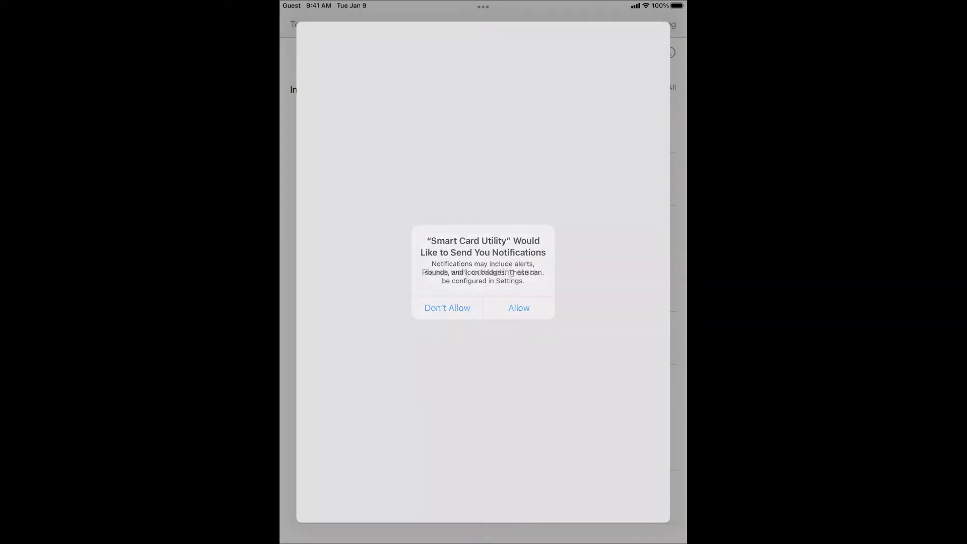
click(519, 307)
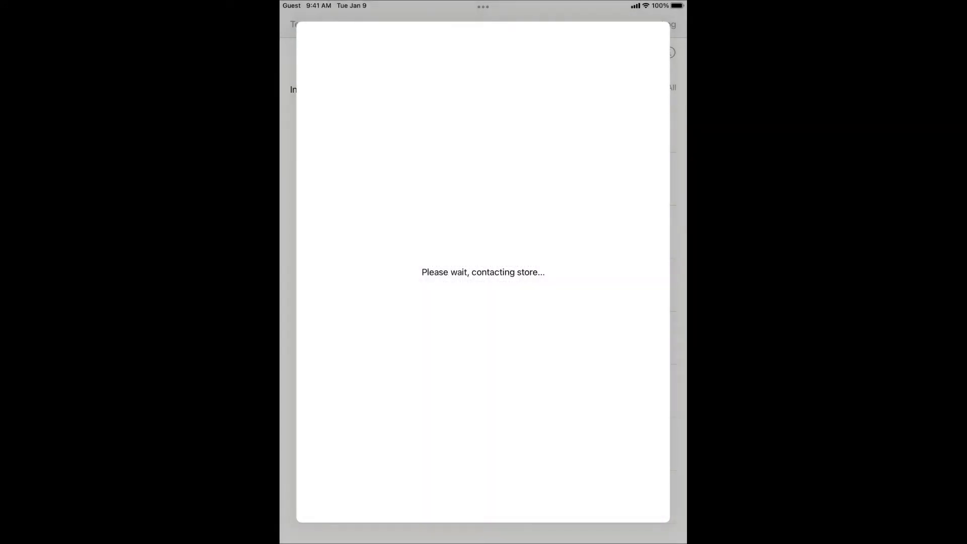
click(482, 386)
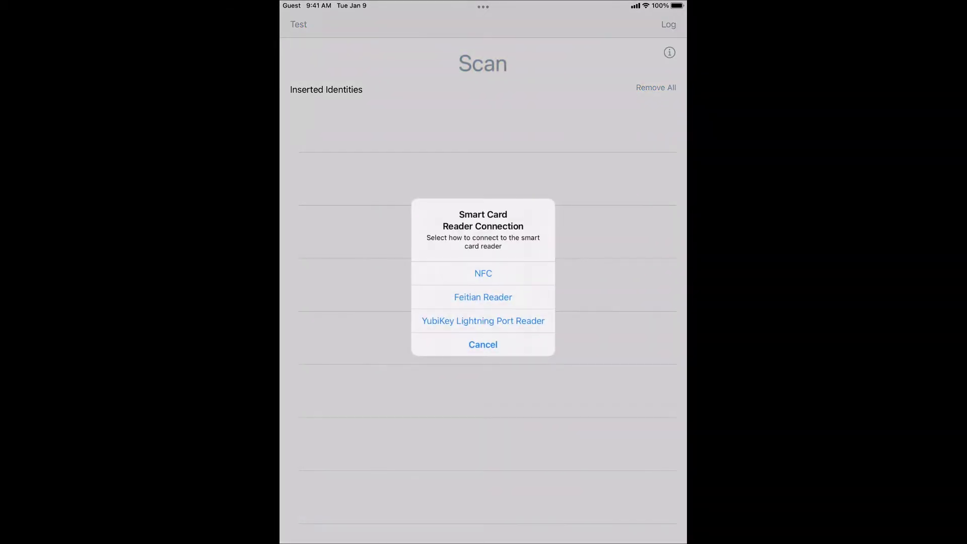
click(479, 302)
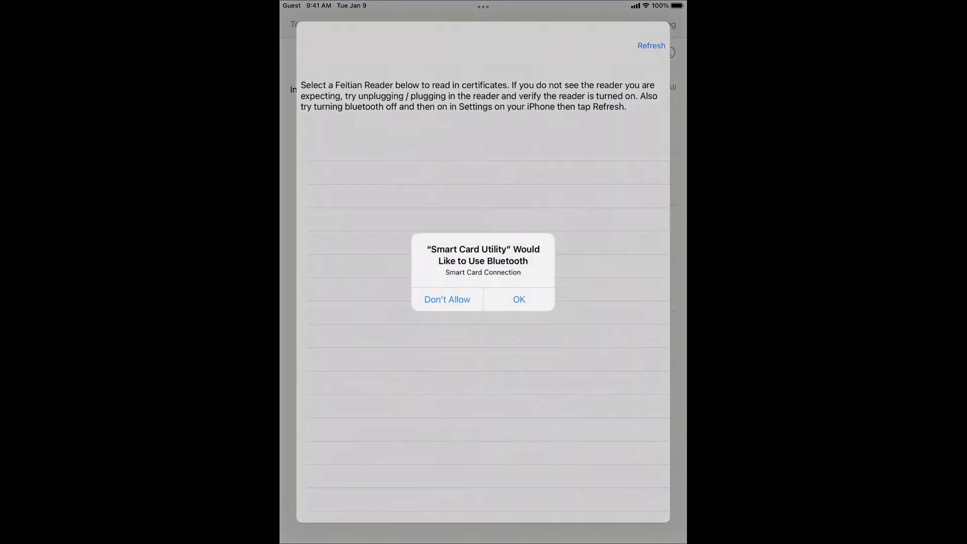
click(519, 299)
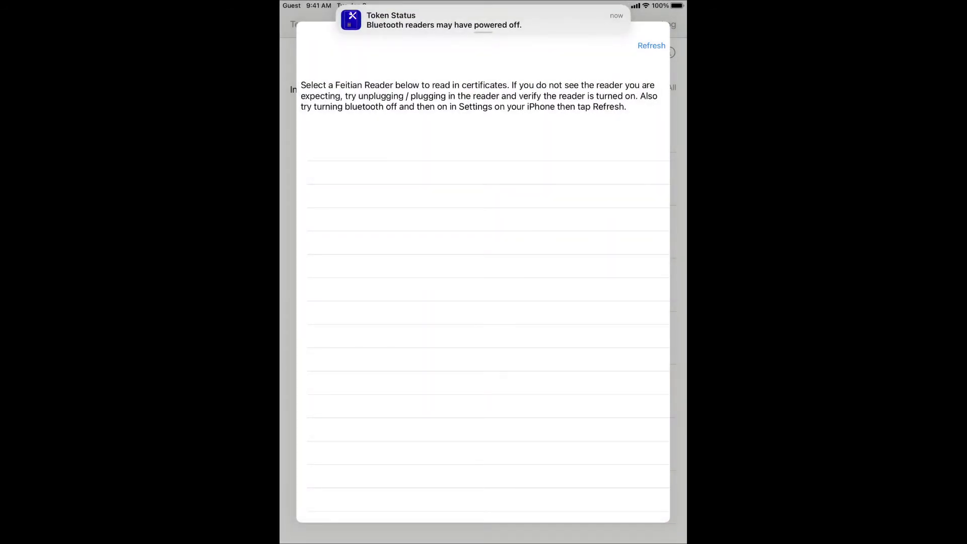
Step: Insert a certificate from the Feitian reader's card, confirm the success alert, and return home
click(484, 302)
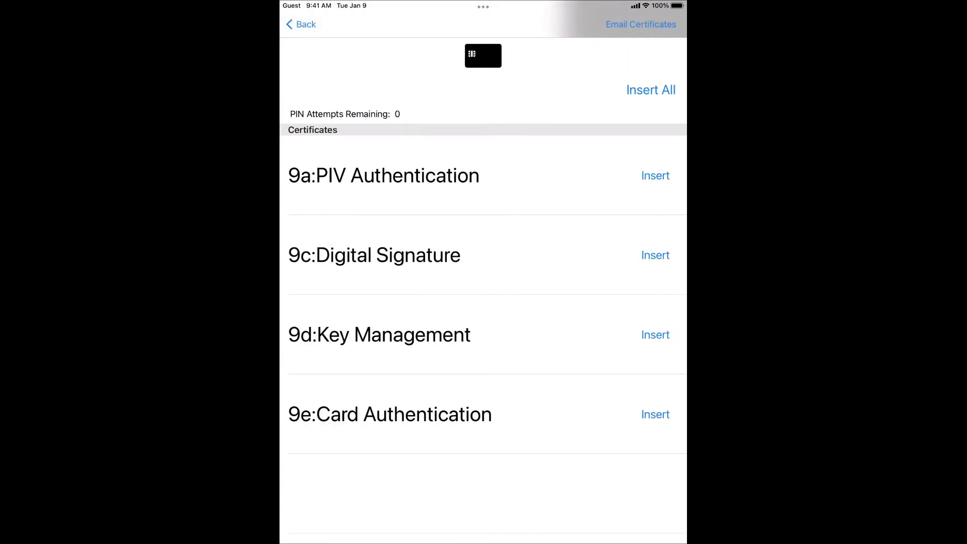
click(655, 175)
click(481, 302)
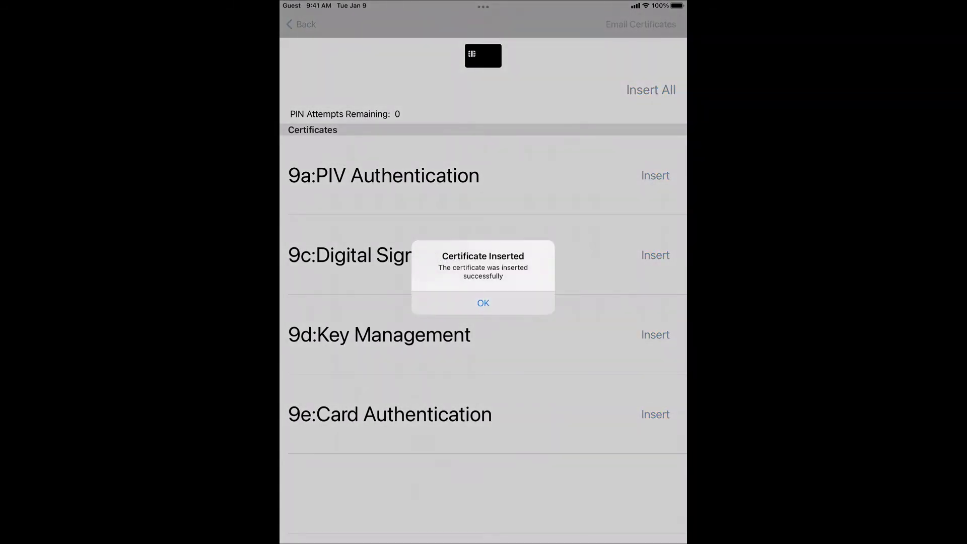
key(super+h)
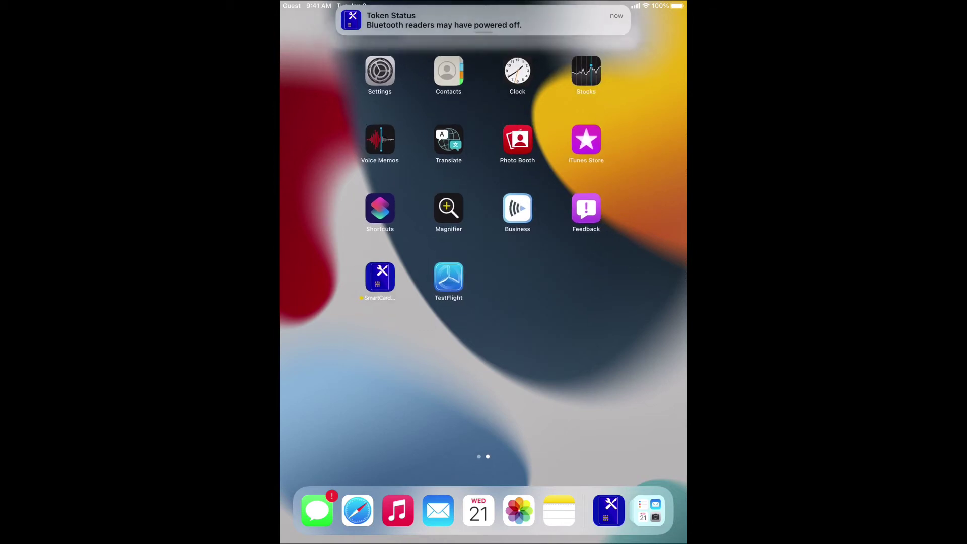
Step: Open Safari, enter the twocanoes.okta.com address, and select its misspelled company name
key(super+space)
key(Escape)
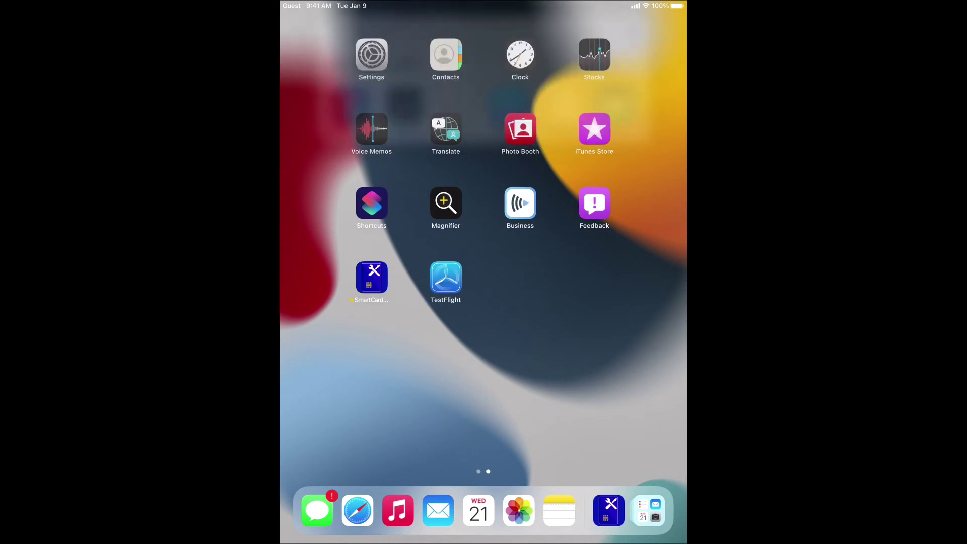
click(358, 511)
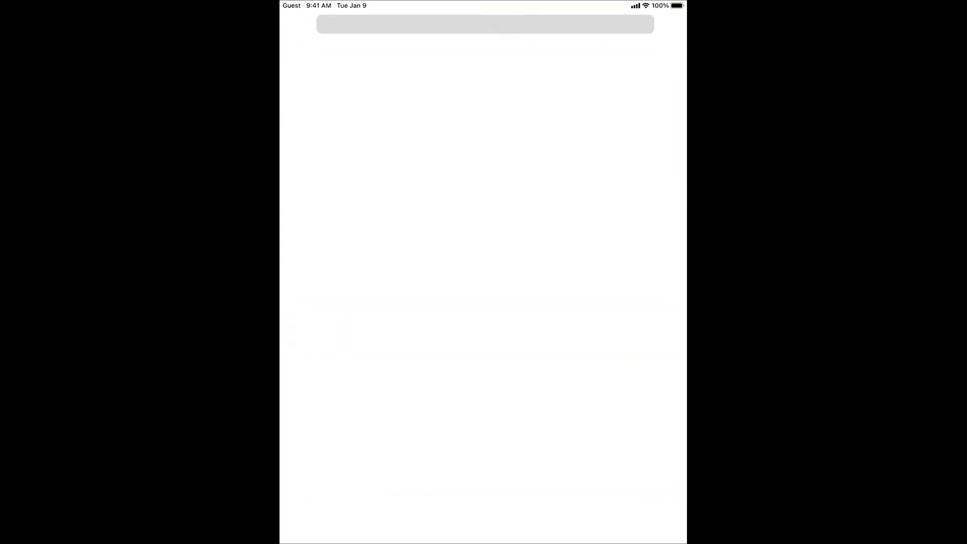
click(483, 25)
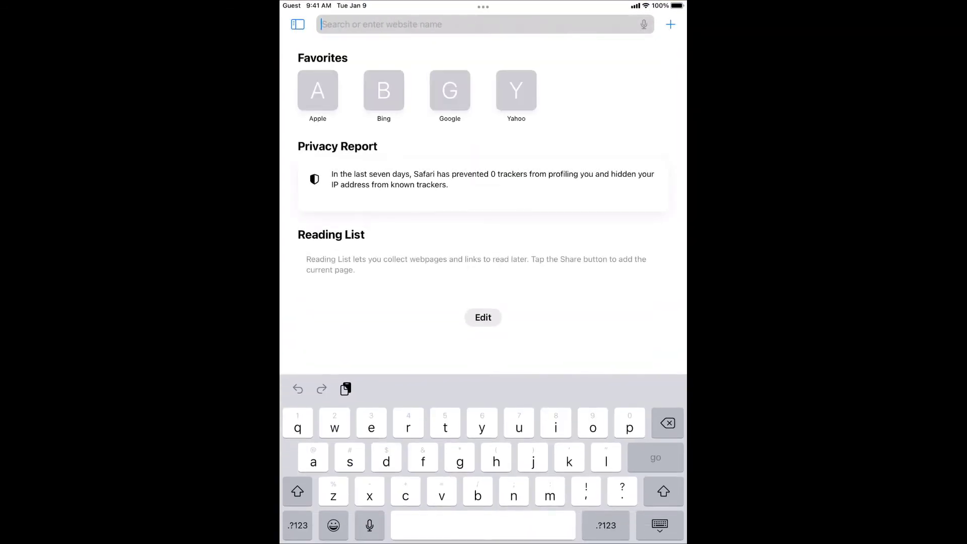
text(twocan)
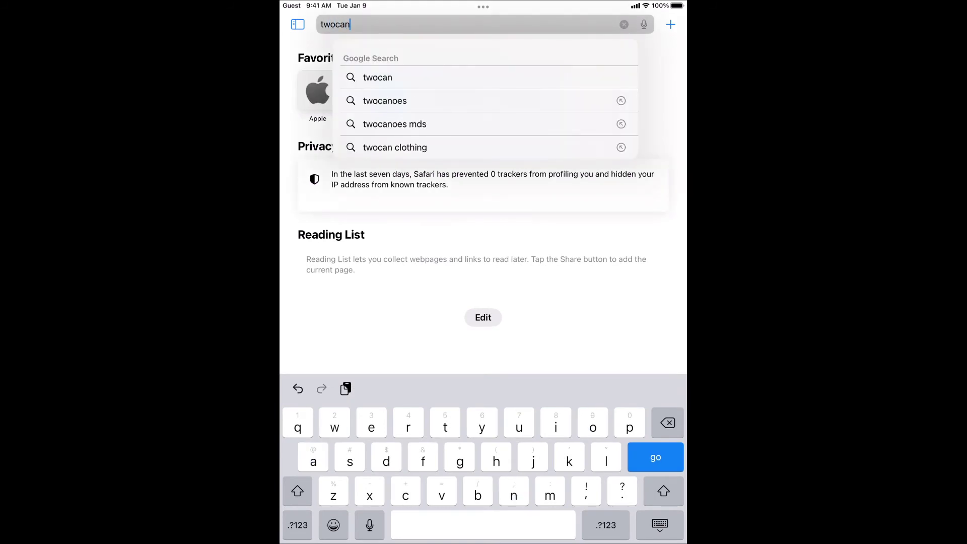
text(ows.ok)
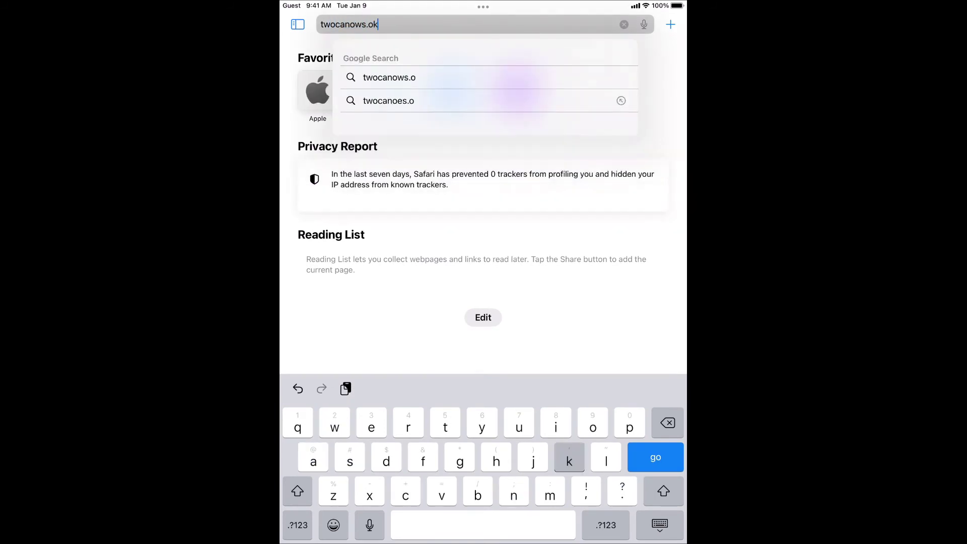
text(ta.com)
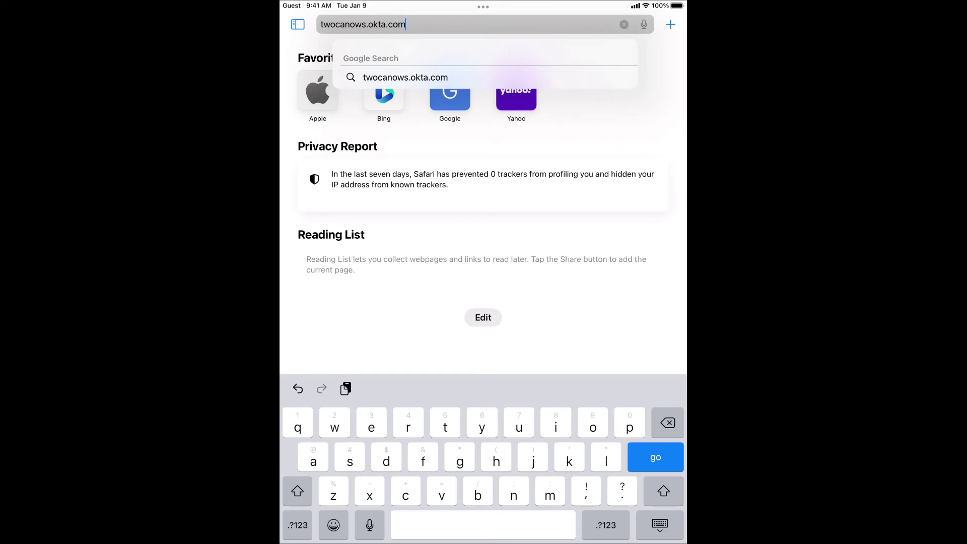
double_click(344, 24)
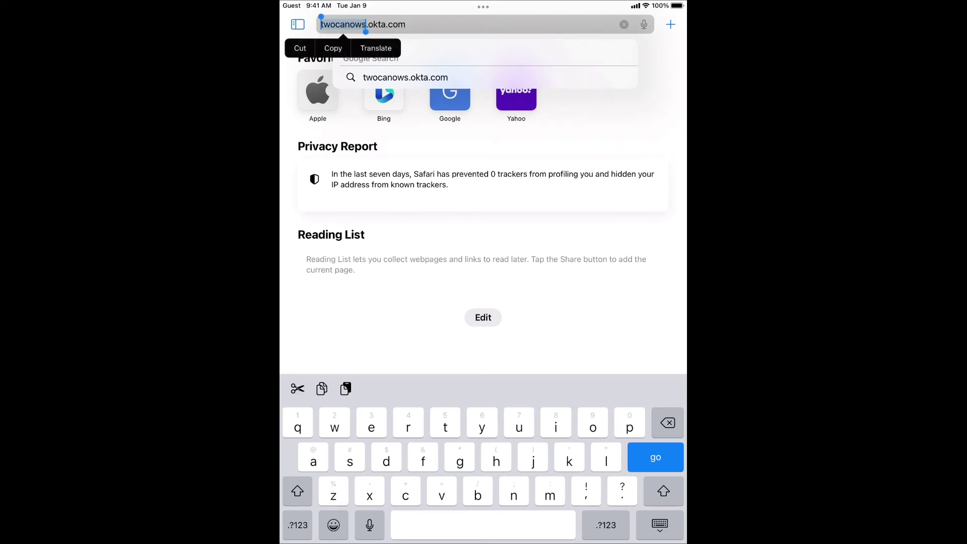
text(twocano)
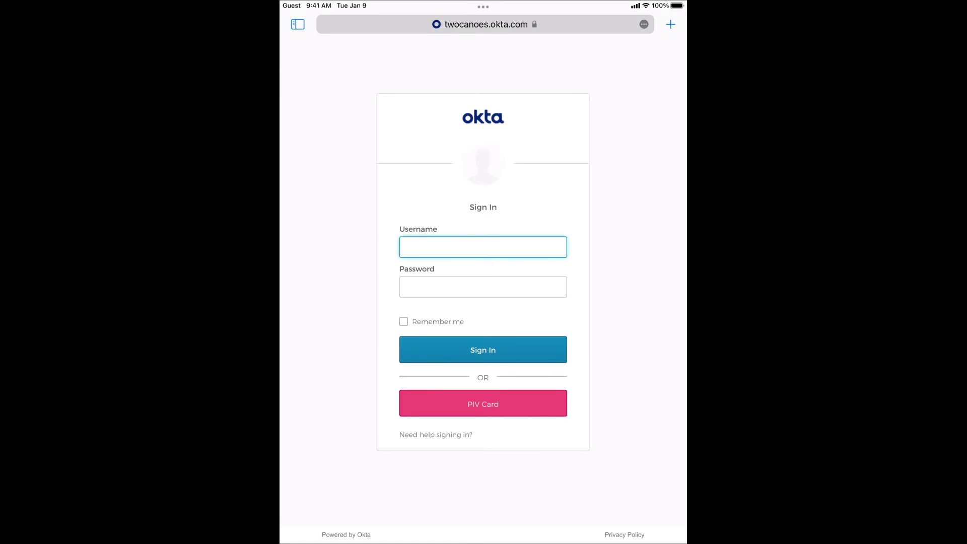
Step: Choose PIV Card sign-in on the Okta page and approve the Test Cardholder certificate
click(483, 403)
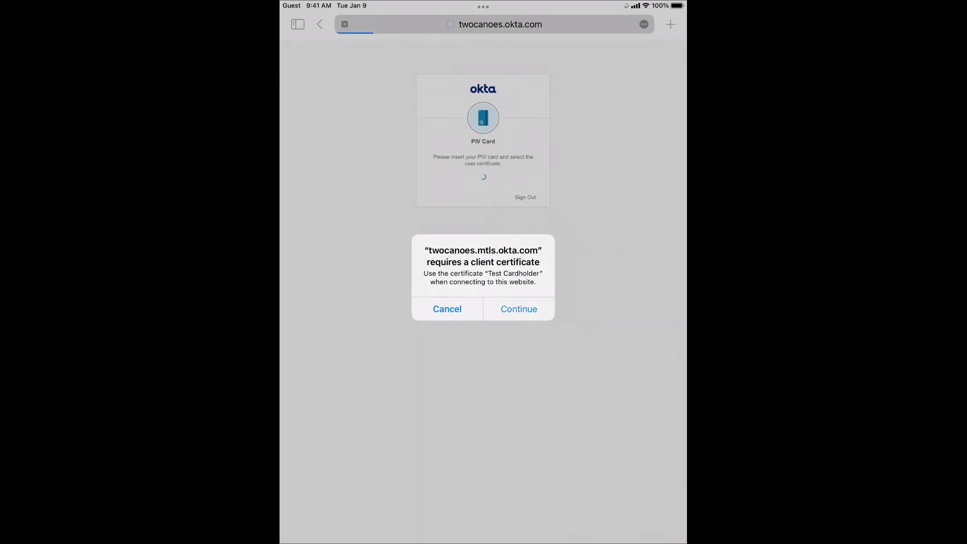
click(518, 309)
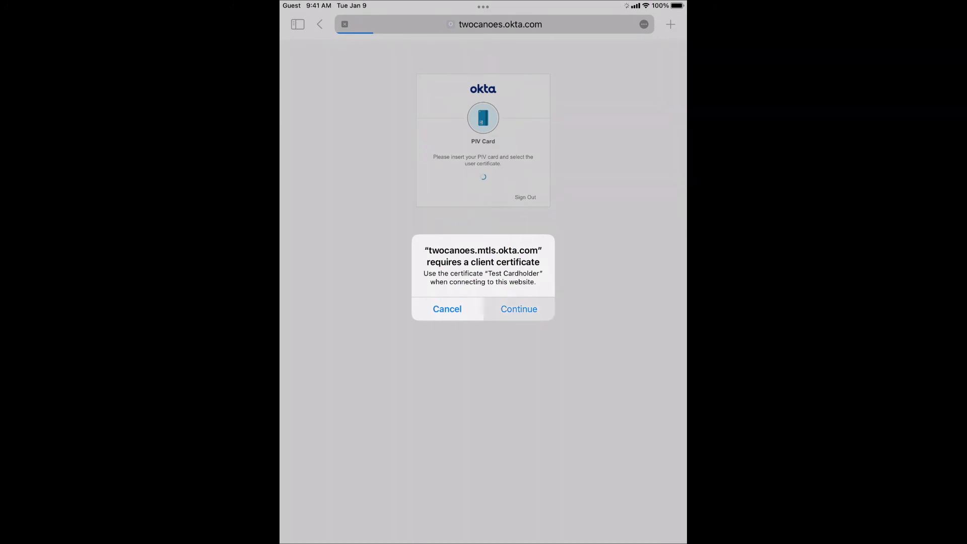